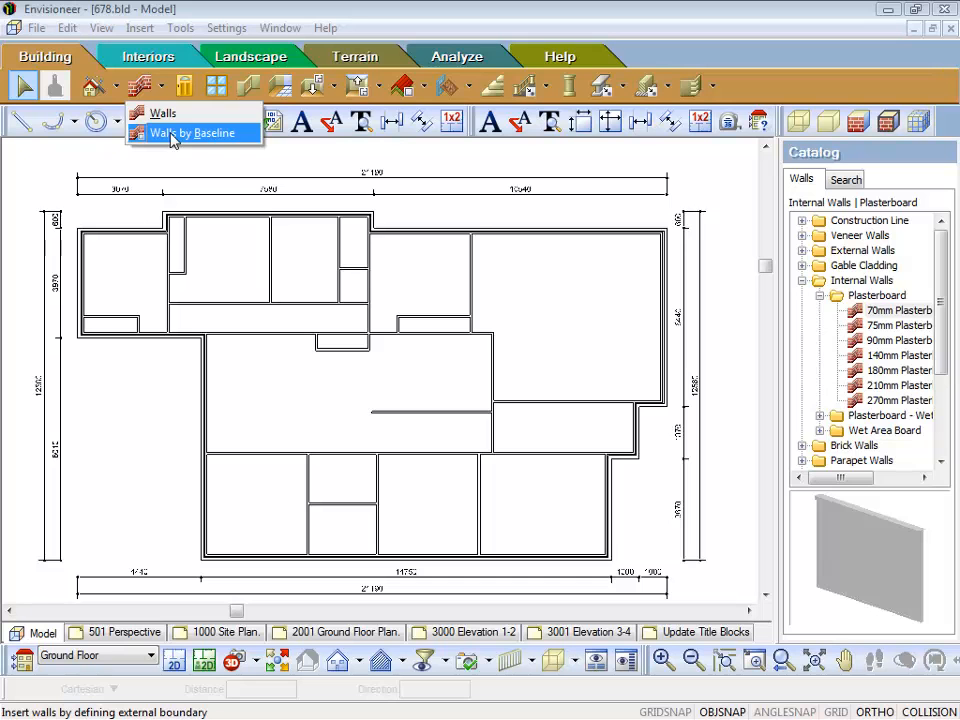
Start inserting walls by baseline with the first 220 - Brick Veneer type from the Veneer Walls catalog.
click(584, 305)
scroll(565, 362, down, 1)
scroll(565, 365, down, 3)
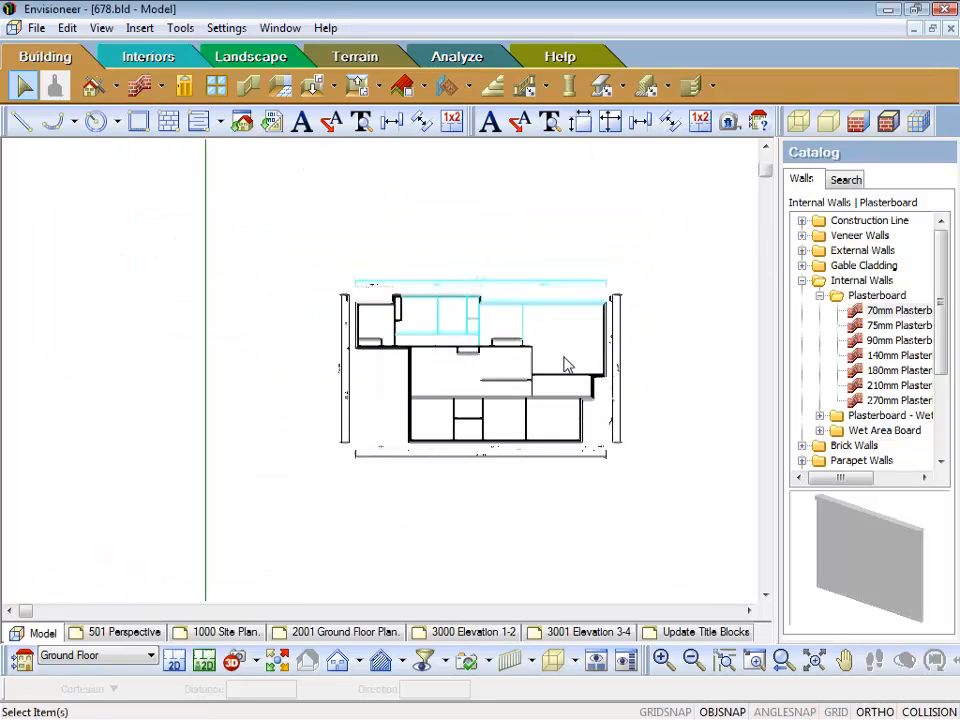
middle_drag(519, 499, 514, 378)
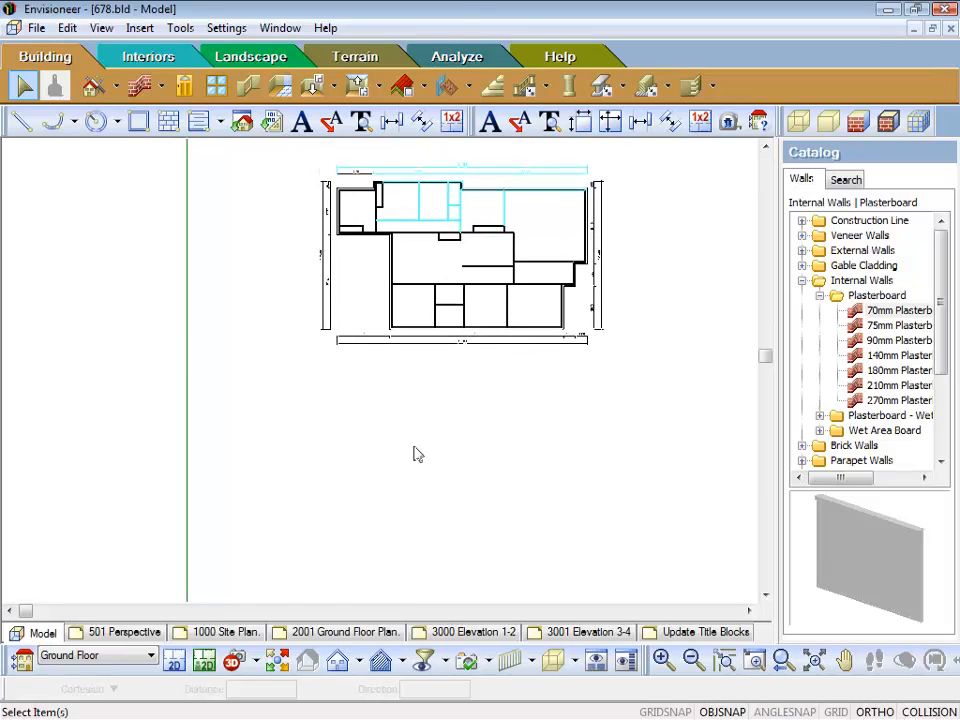
scroll(505, 538, up, 5)
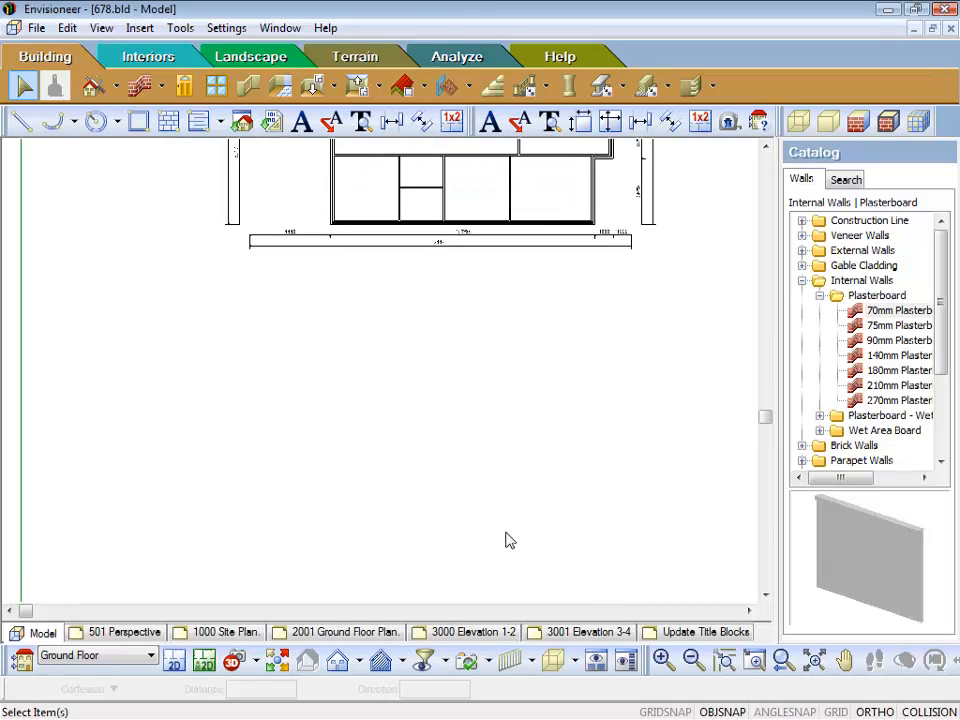
click(162, 90)
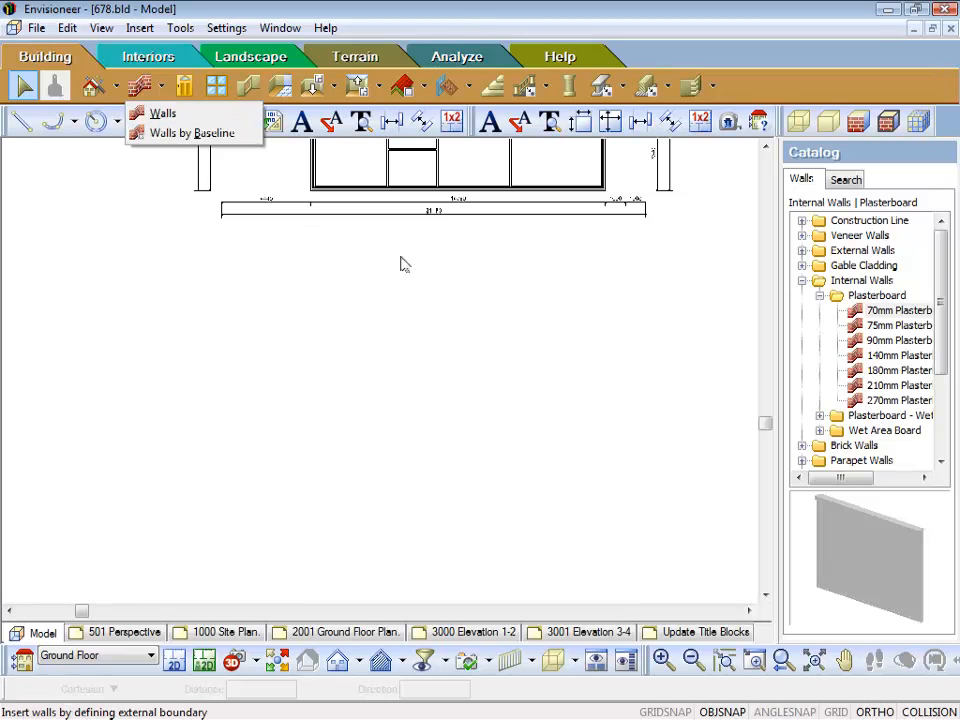
click(802, 281)
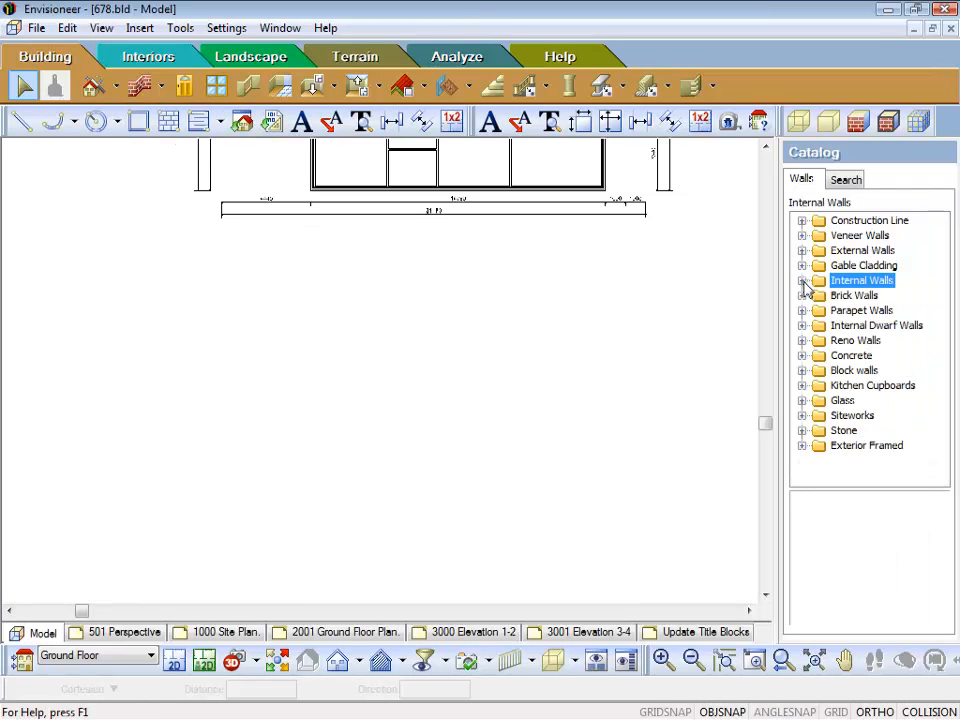
click(802, 237)
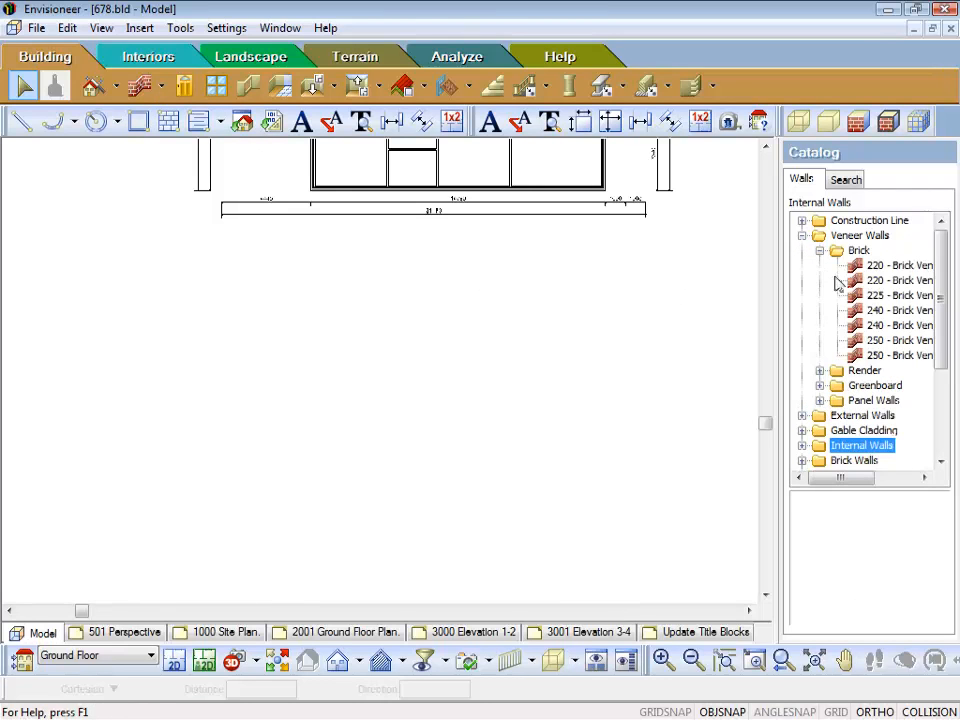
click(888, 272)
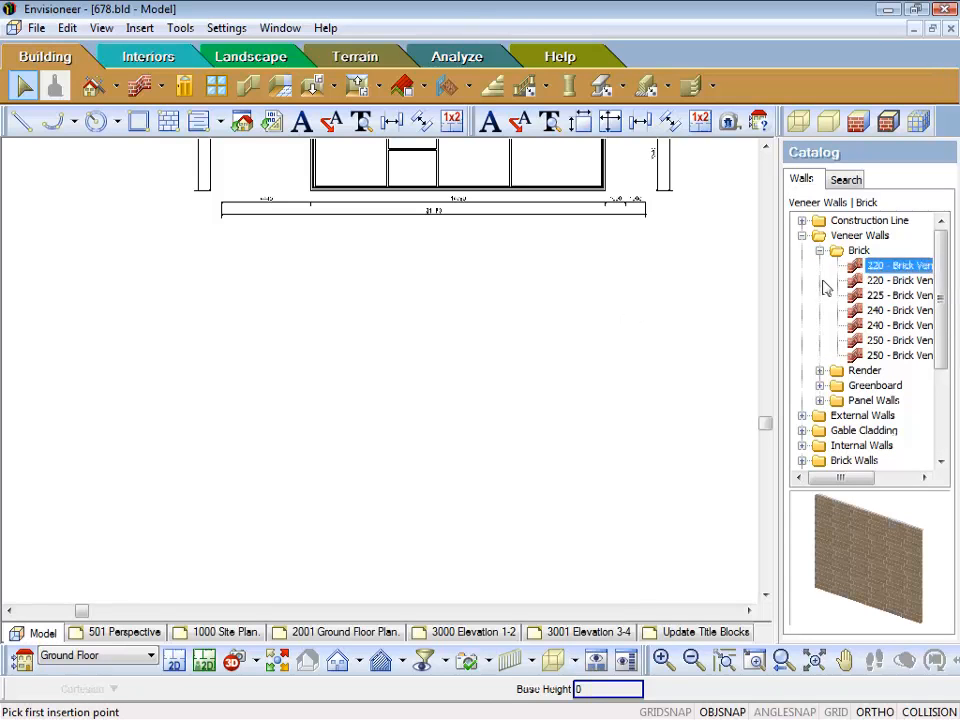
right_click(356, 289)
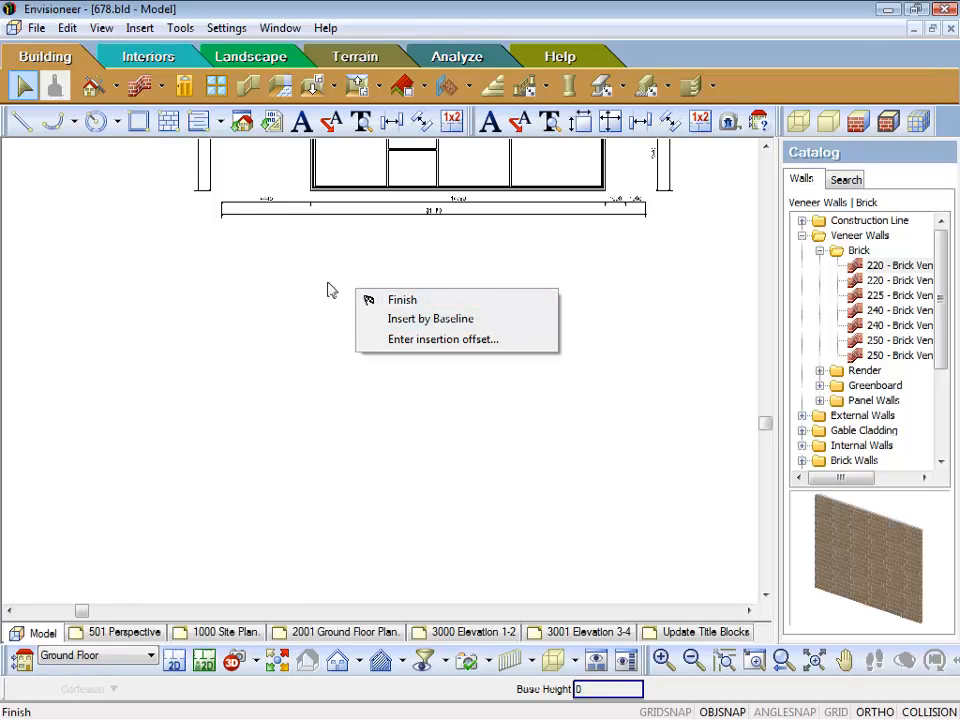
click(435, 320)
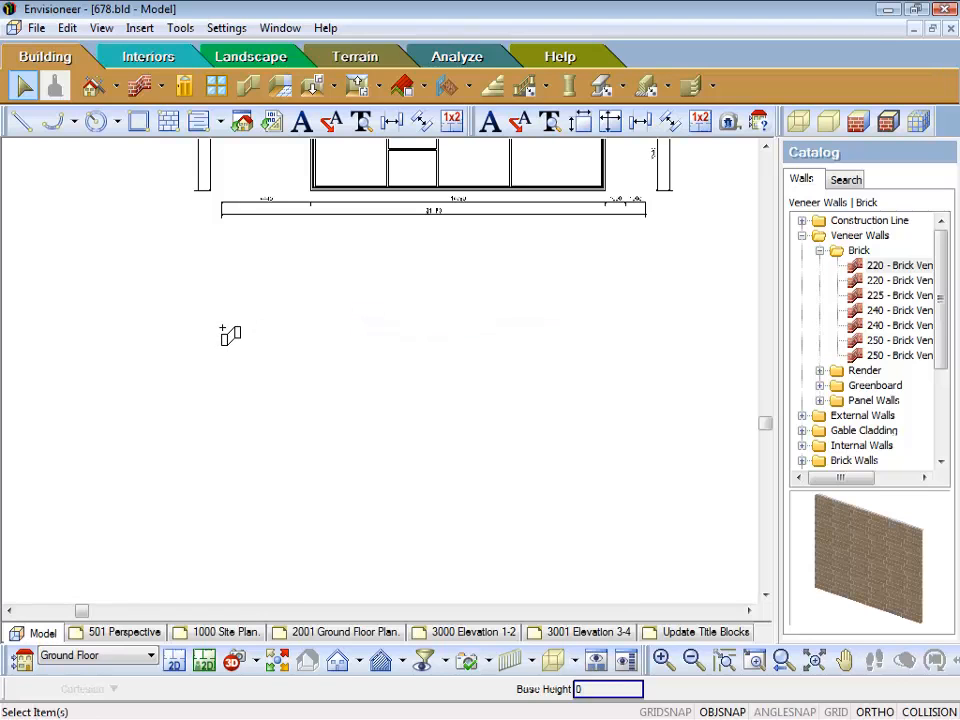
Begin the baseline in the empty area below the existing floor plan, running 3070 mm right and 600 mm up.
click(222, 328)
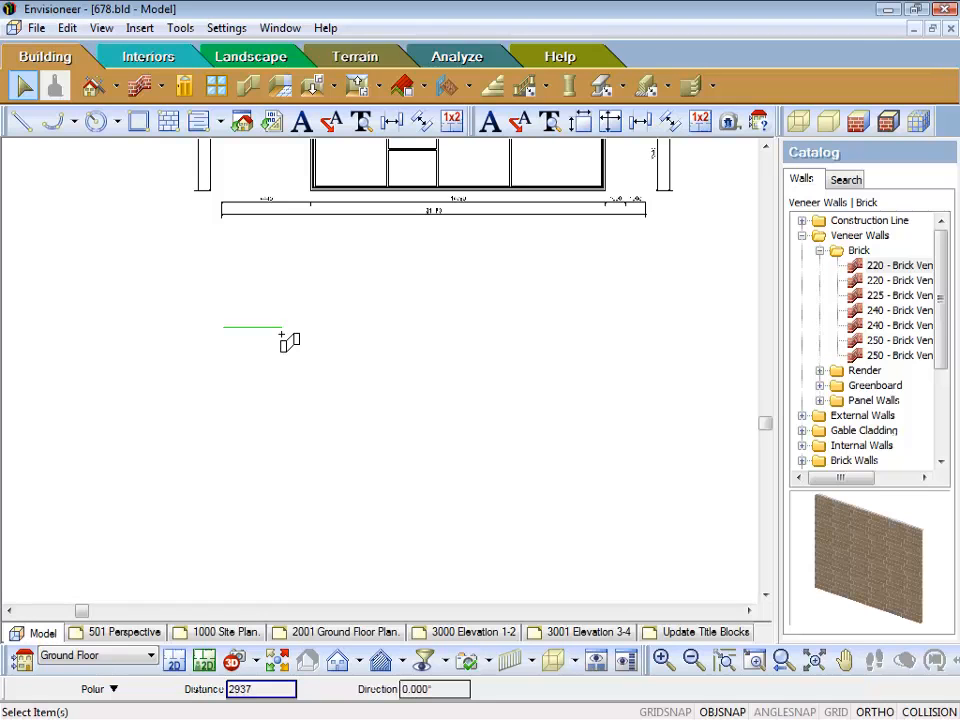
key(BackSpace)
text(3070)
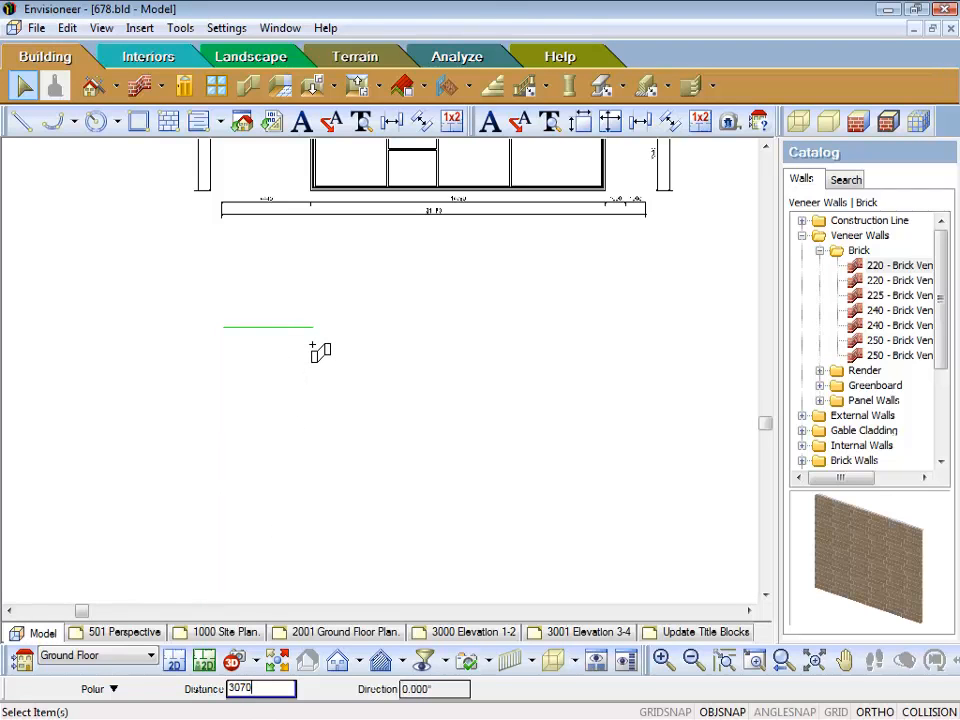
text(1406)
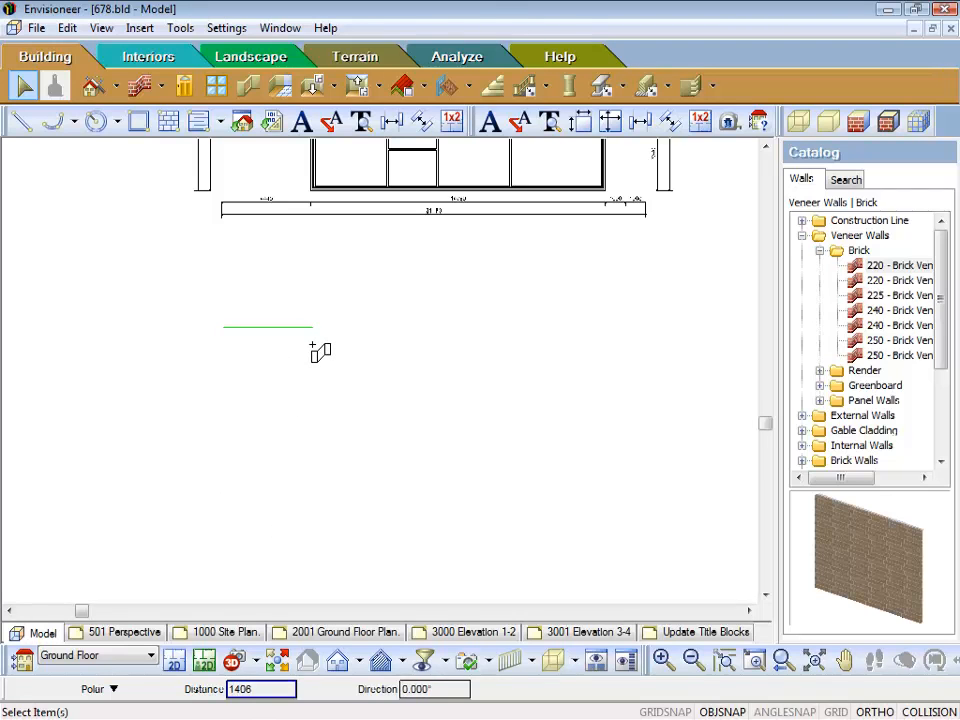
key(Return)
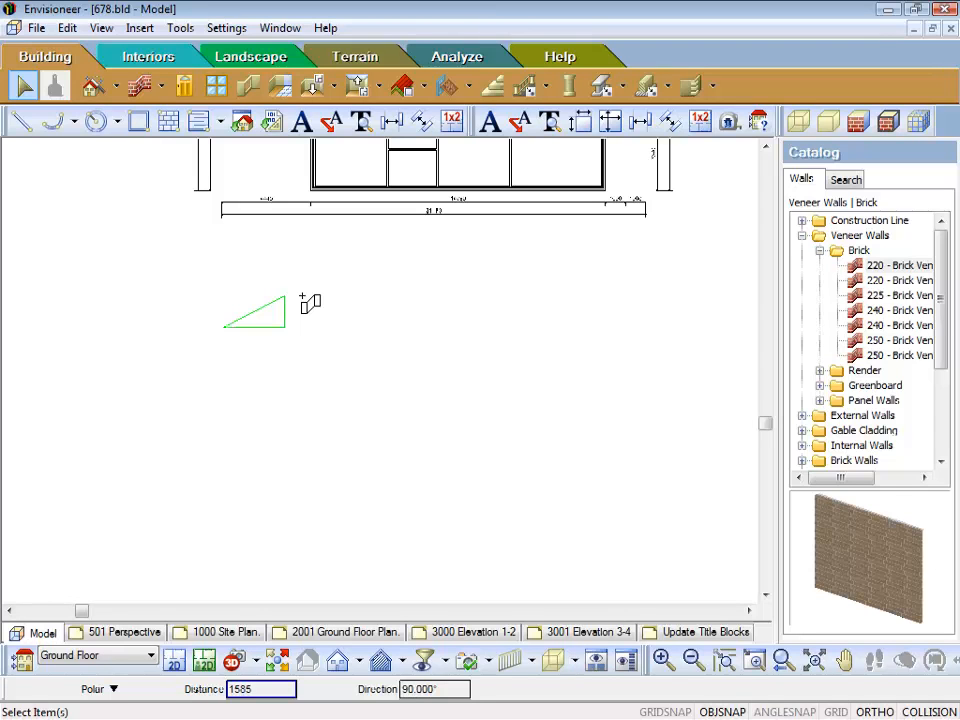
text(600)
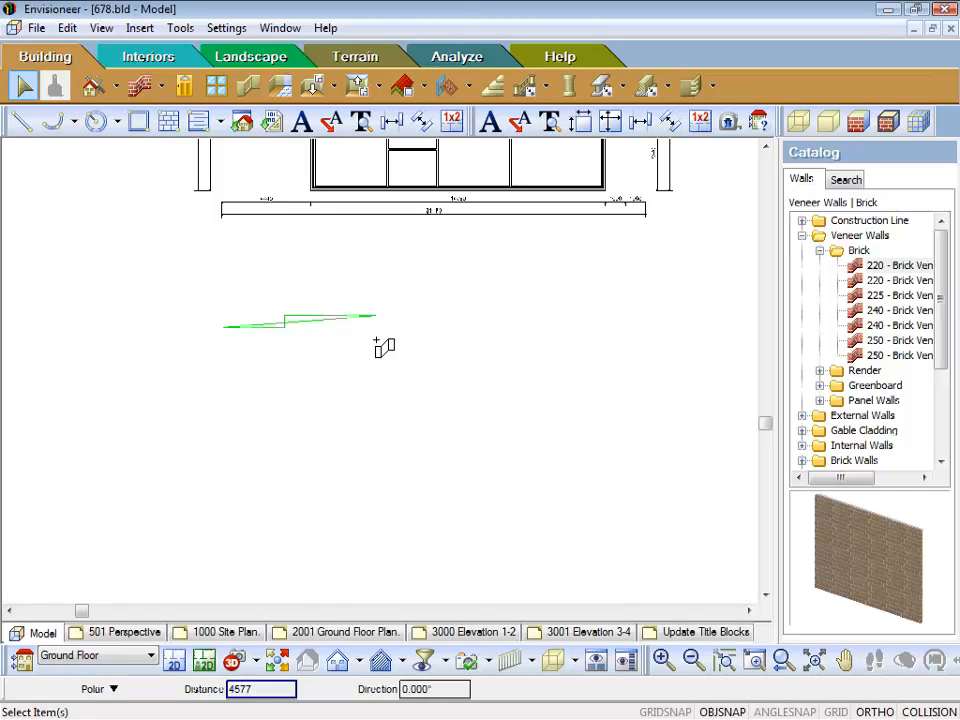
Continue the baseline 7580 mm right, 600 mm down and 10540 mm right to form the rest of the upper edge.
text(7580)
key(Return)
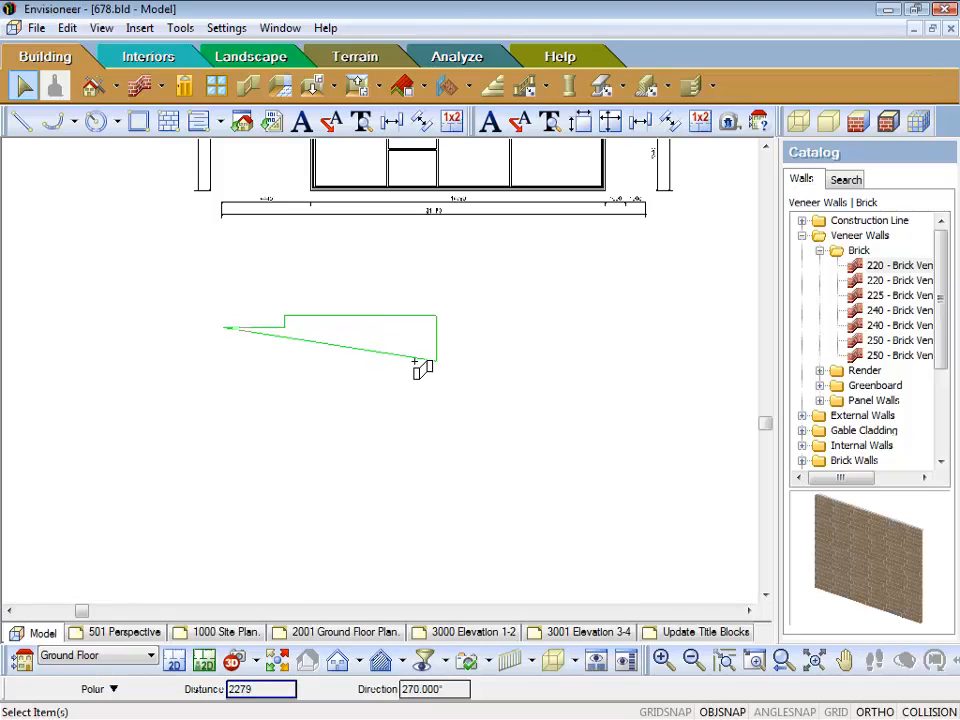
text(1679)
key(Return)
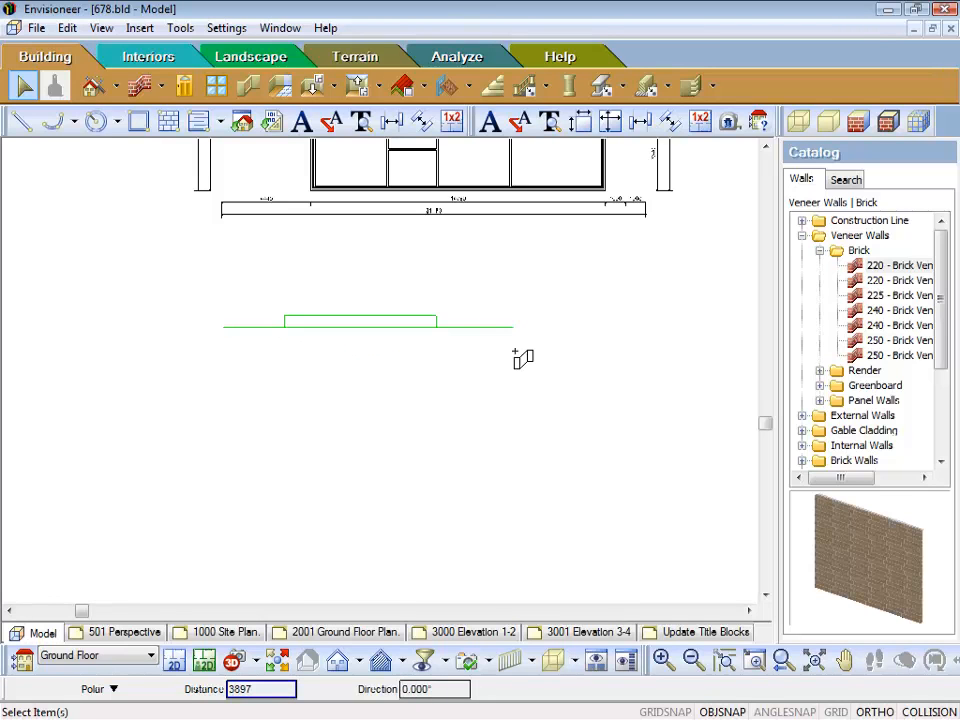
text(10540)
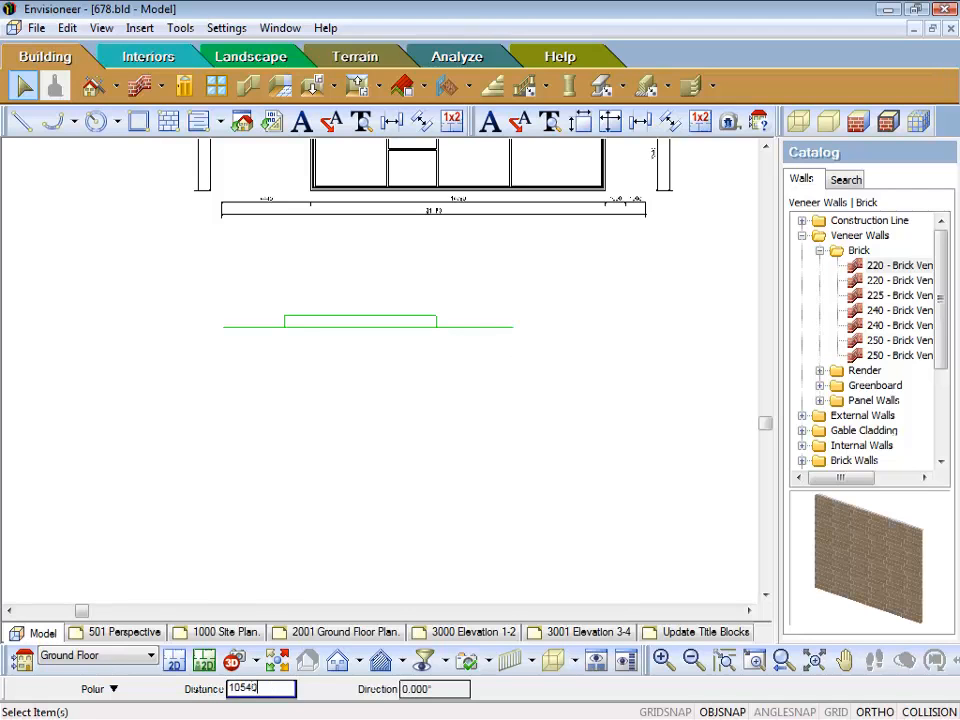
key(Return)
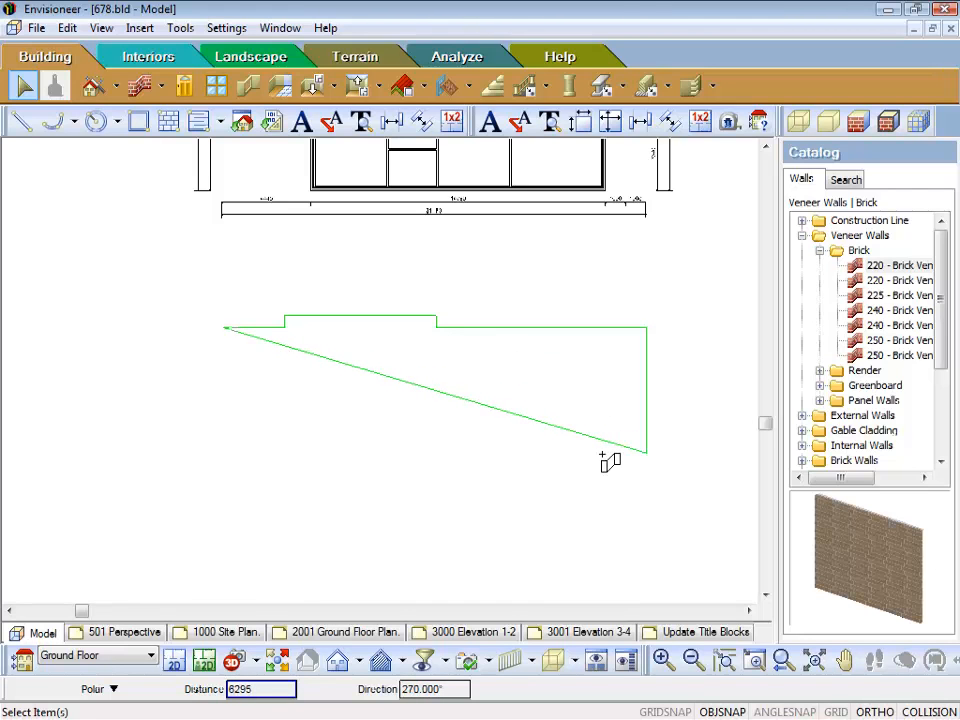
Extend the baseline 6440 mm down, 1000 mm left and 1870 mm down along the building's right side.
text(6440)
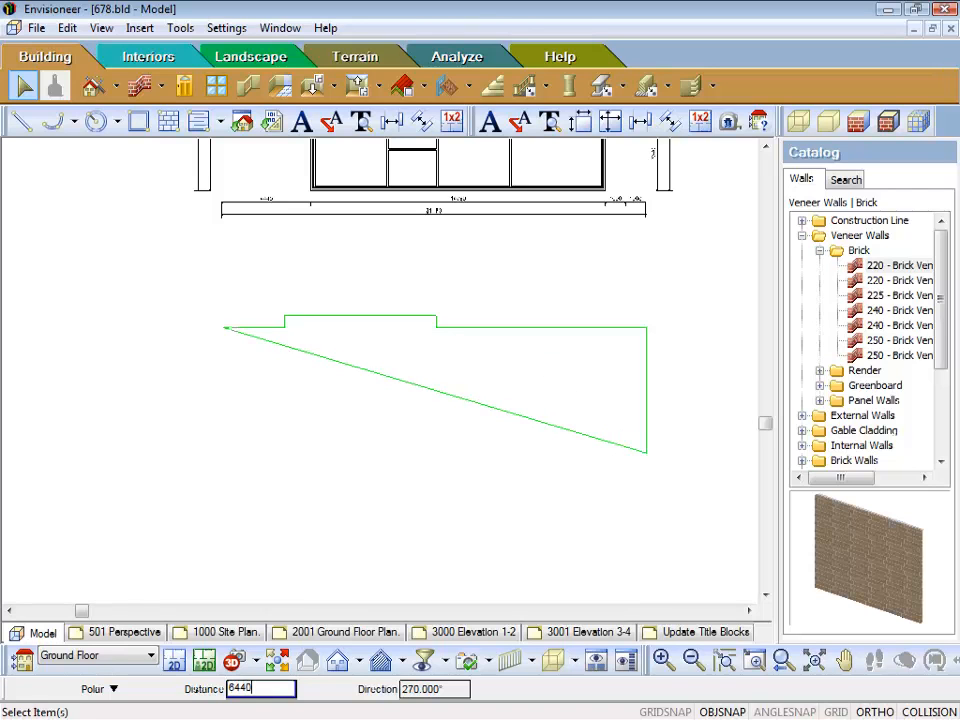
key(Return)
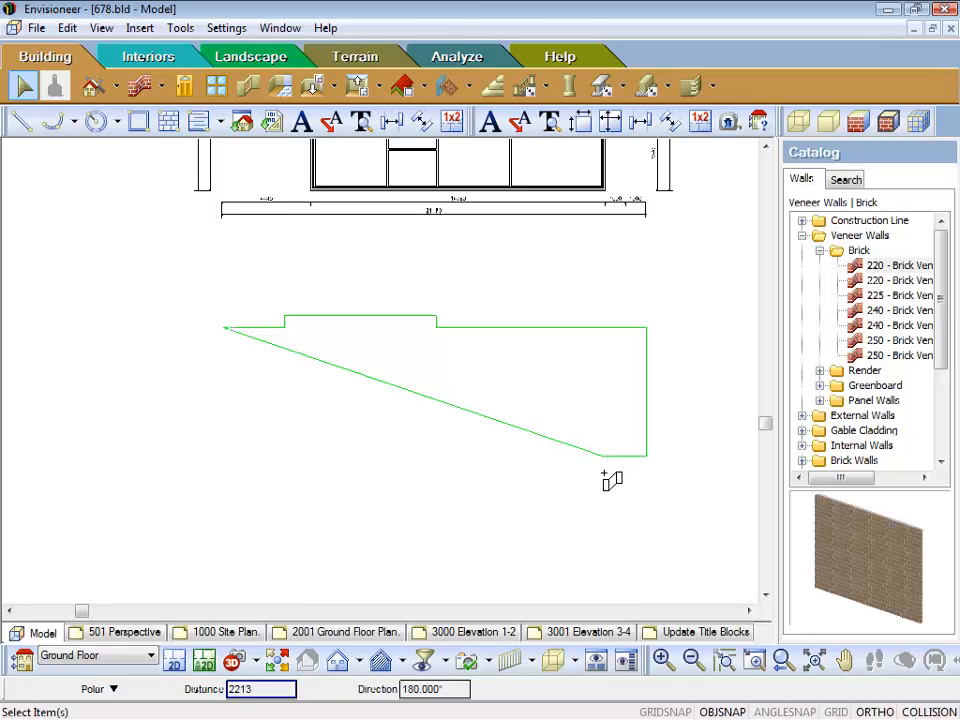
text(1000)
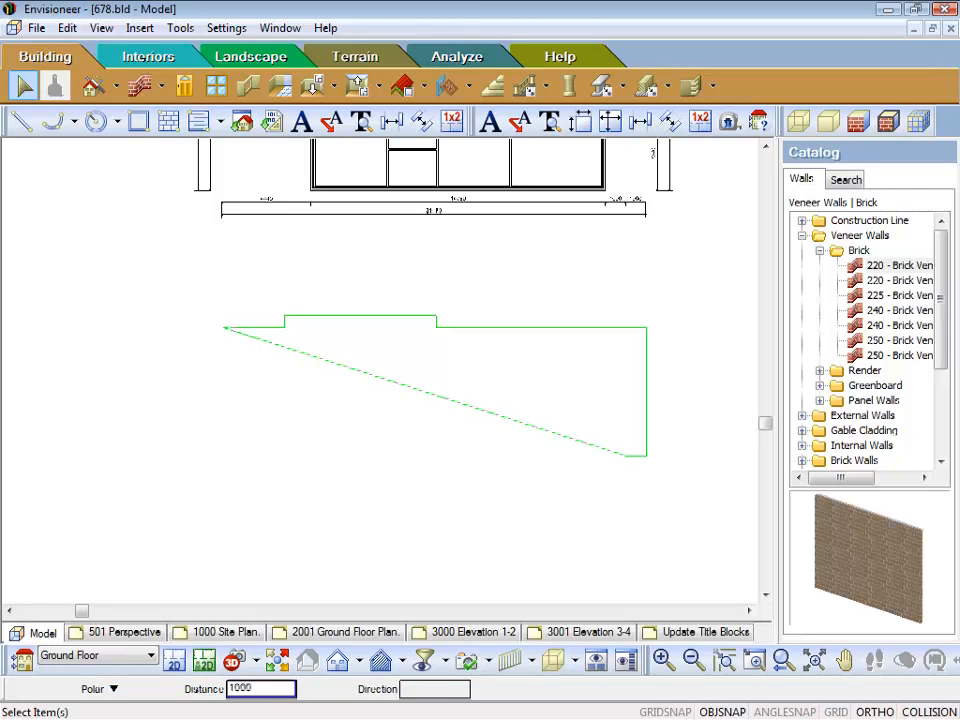
key(Return)
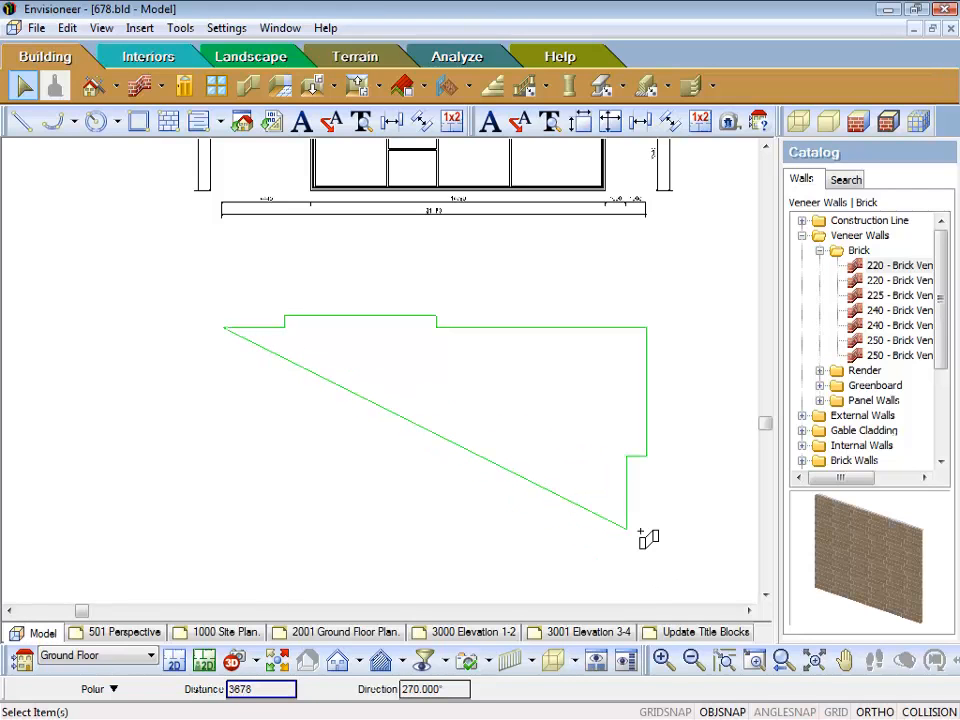
text(1808)
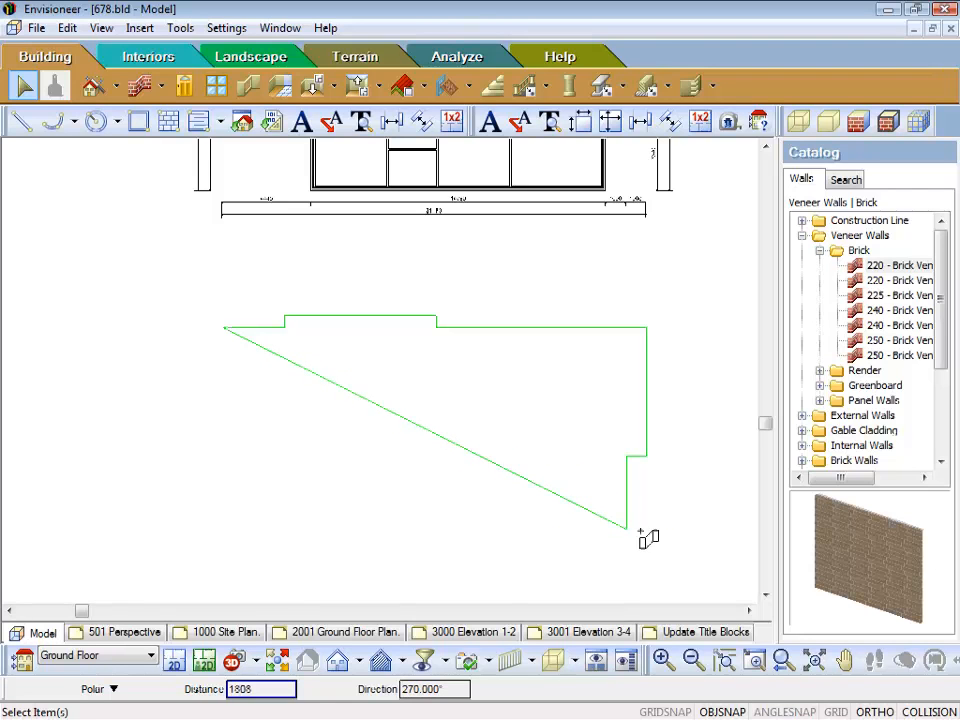
key(Return)
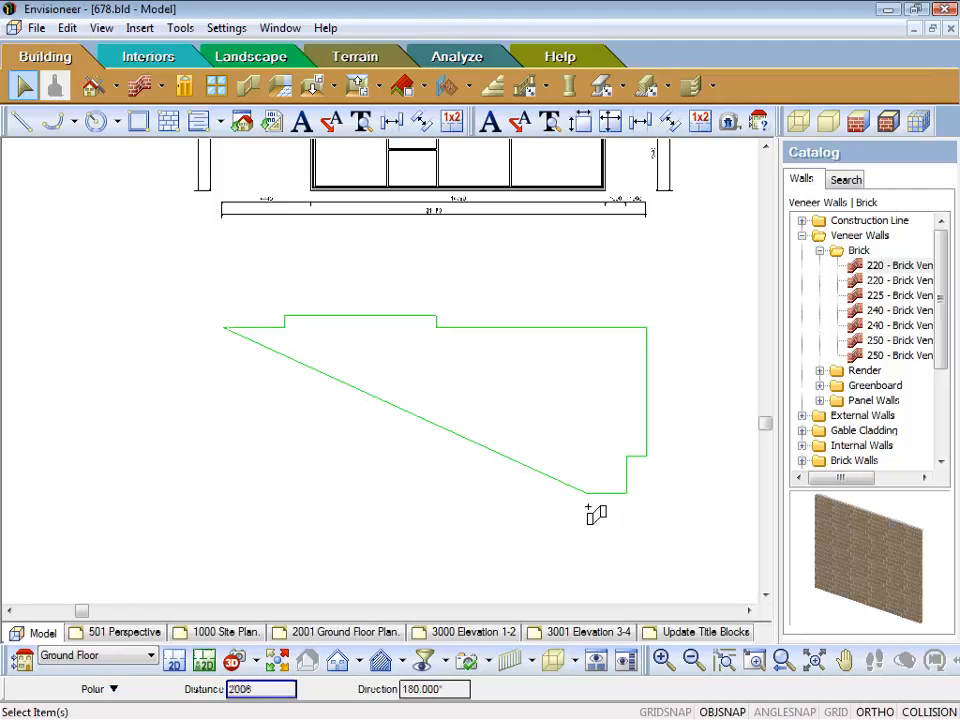
Extend the baseline 1000 mm left, 3670 mm down and 14750 mm left along the building's lower edge.
text(1006)
key(Return)
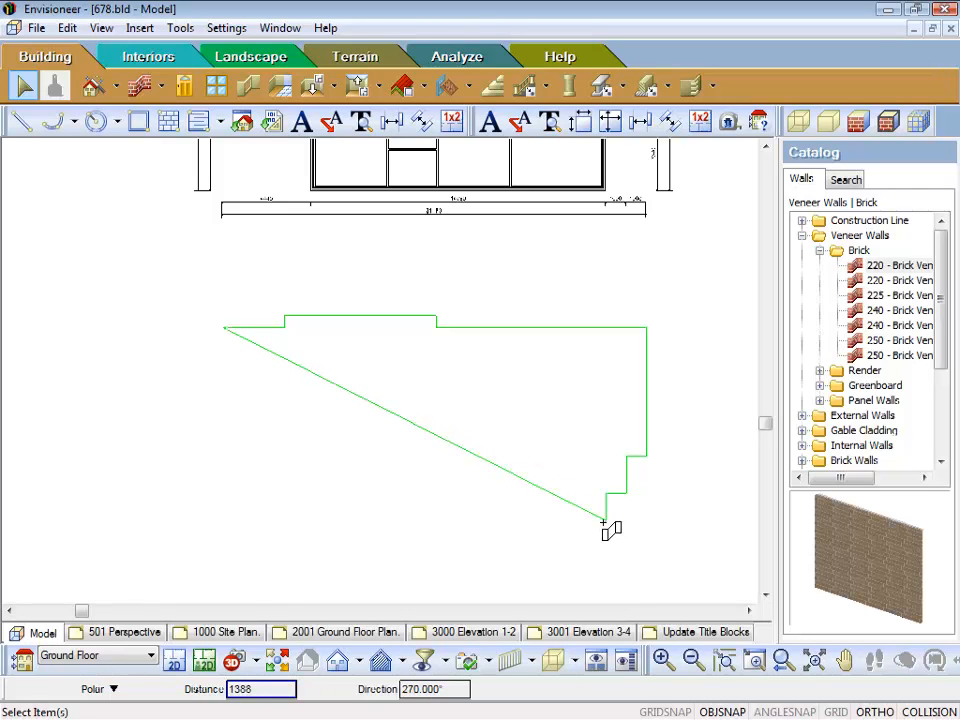
text(2282)
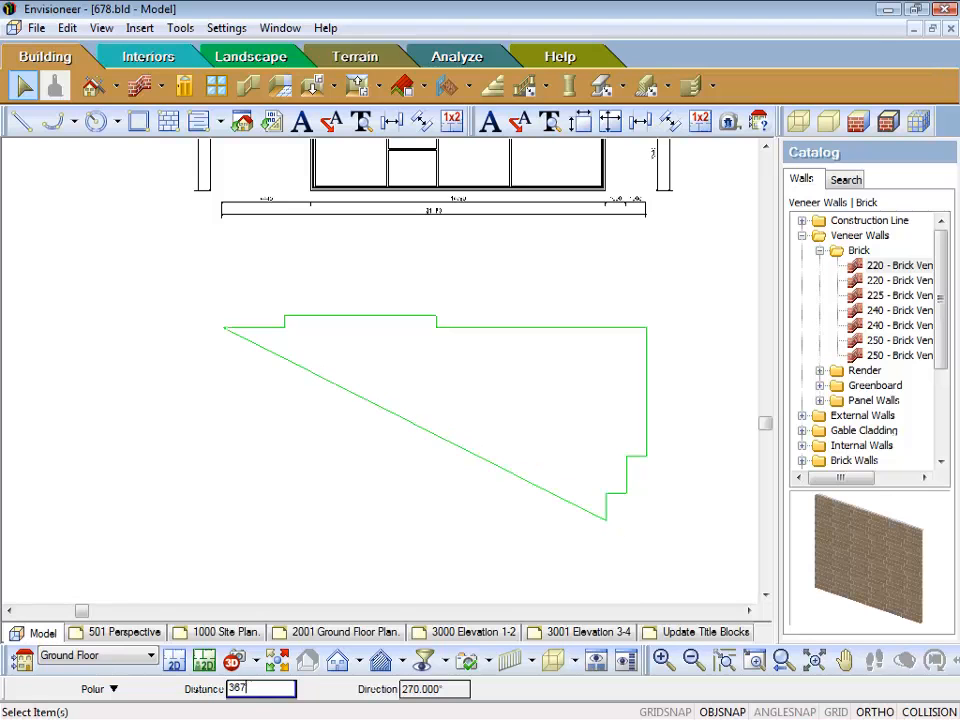
key(Return)
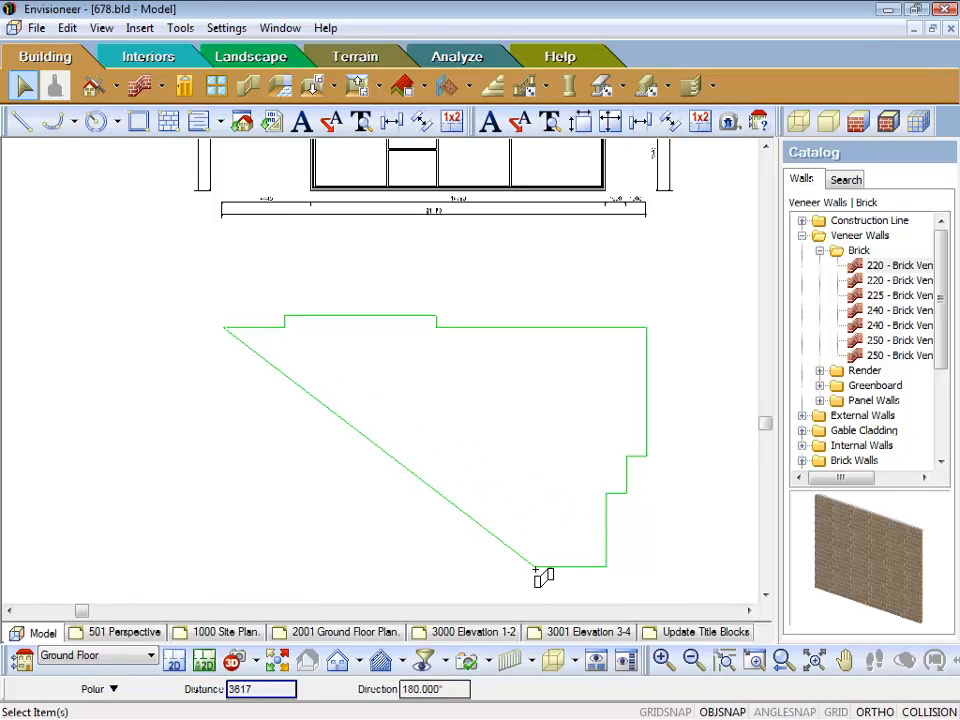
text(14750)
key(Return)
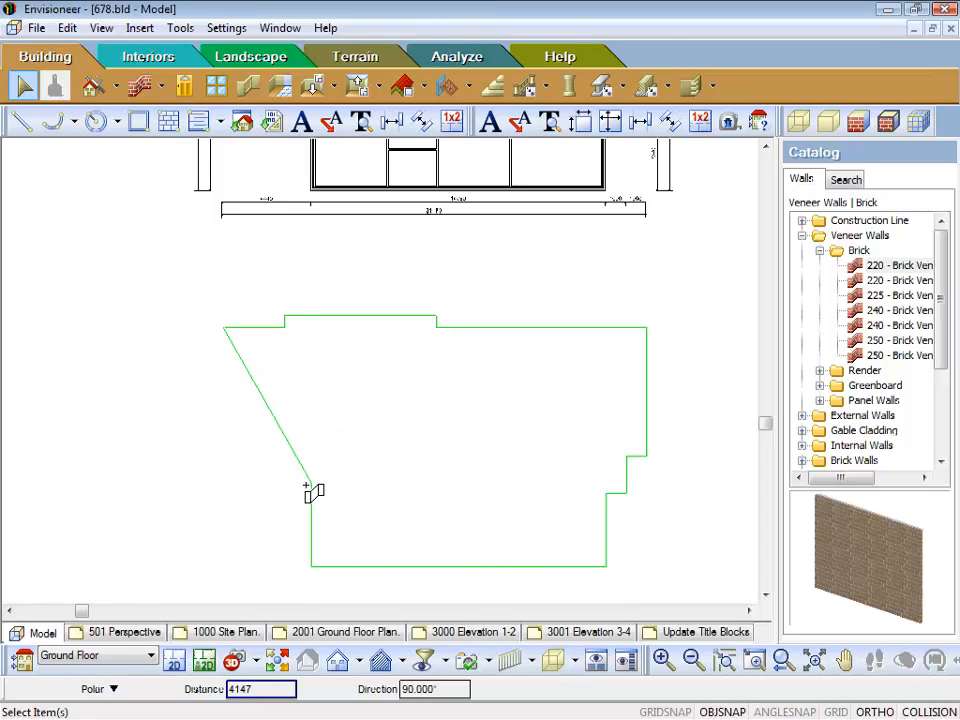
Continue the baseline 8010 mm up and 4440 mm left to the corner below the starting point.
text(7850)
key(Return)
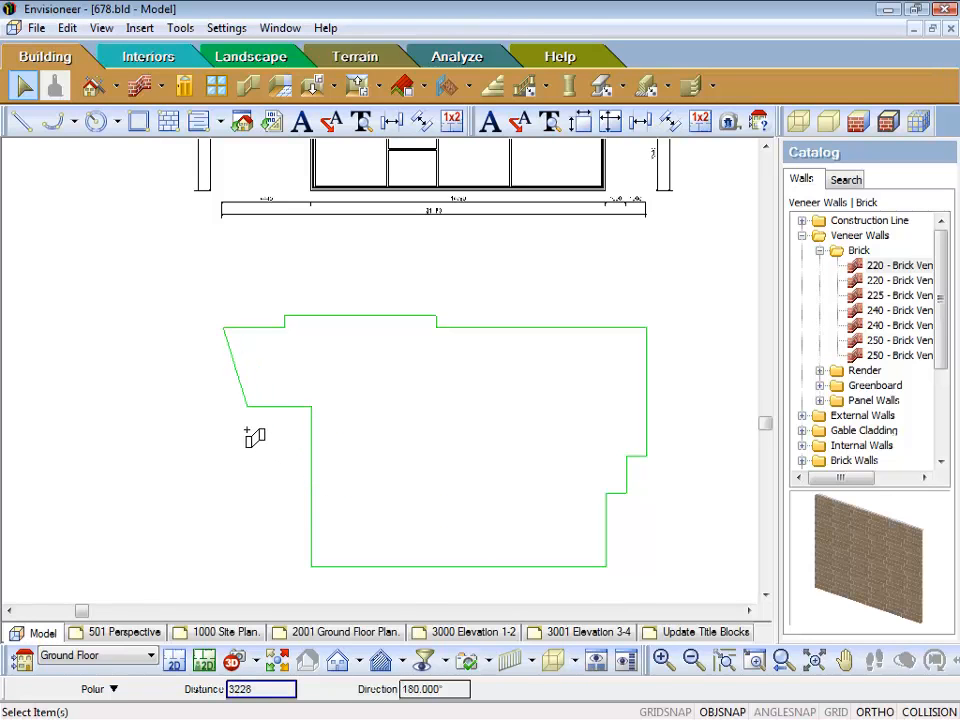
text(4440)
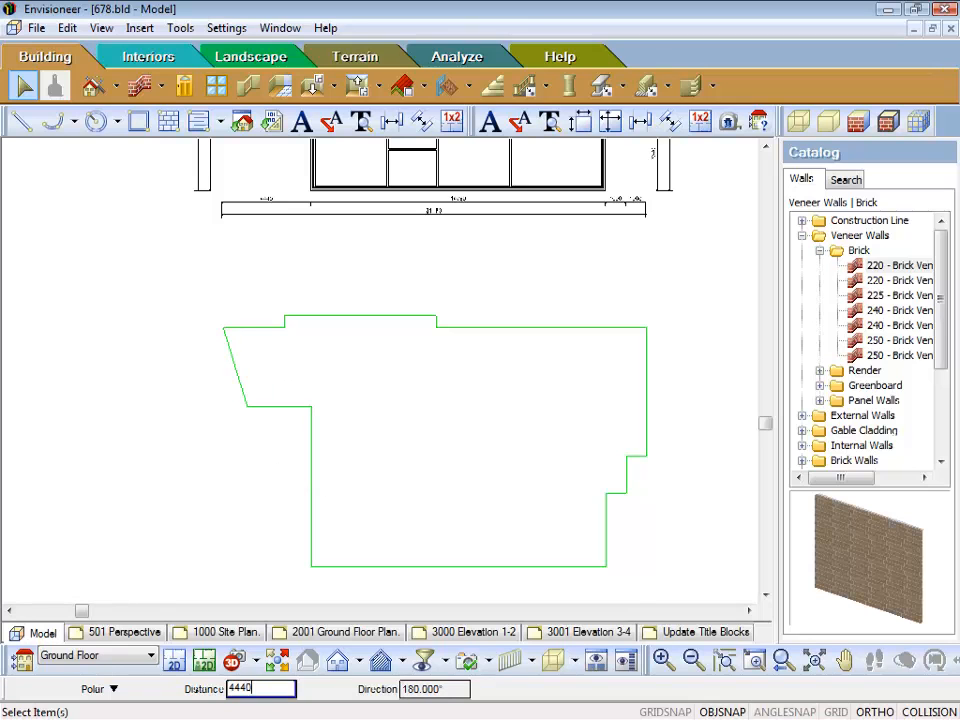
key(Return)
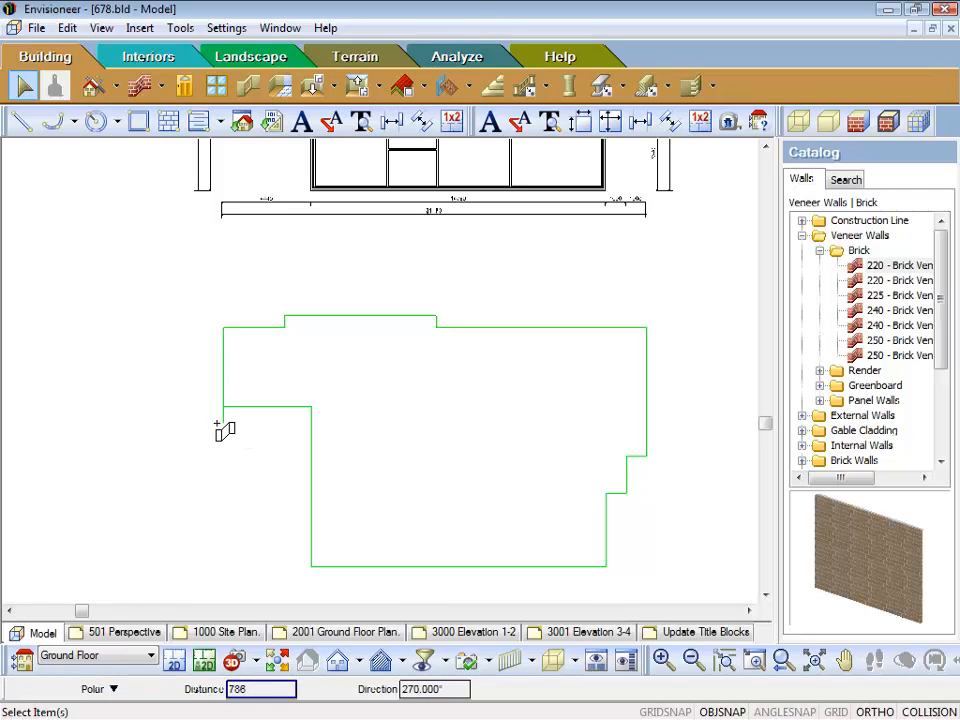
Finish the baseline and generate the walls with Outer Face of Veneer as external boundary and 0 offset towards outside.
right_click(222, 430)
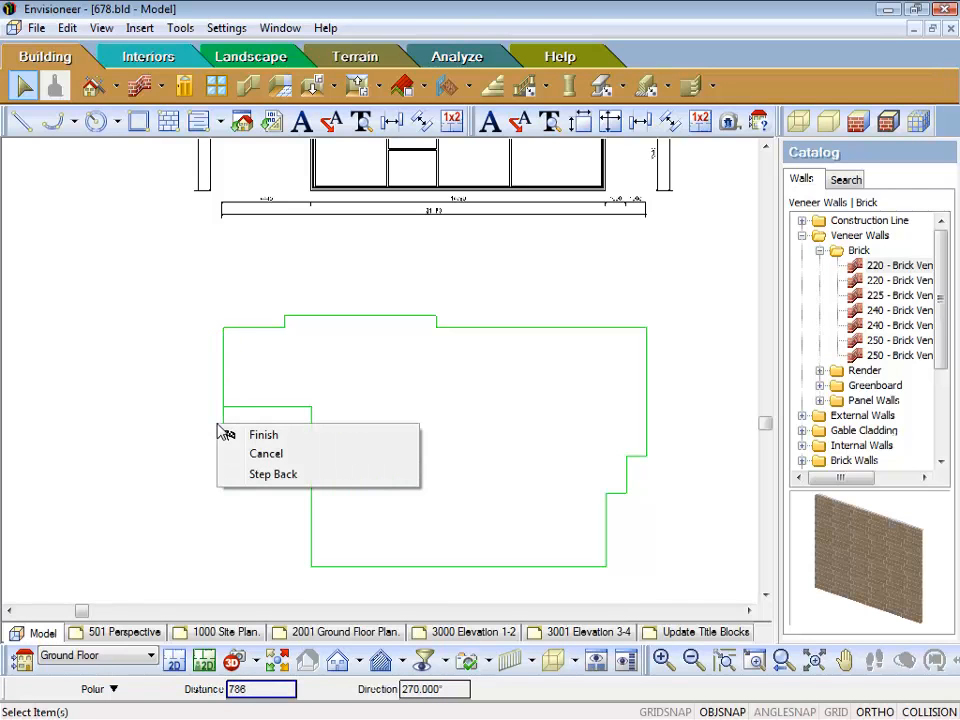
click(264, 436)
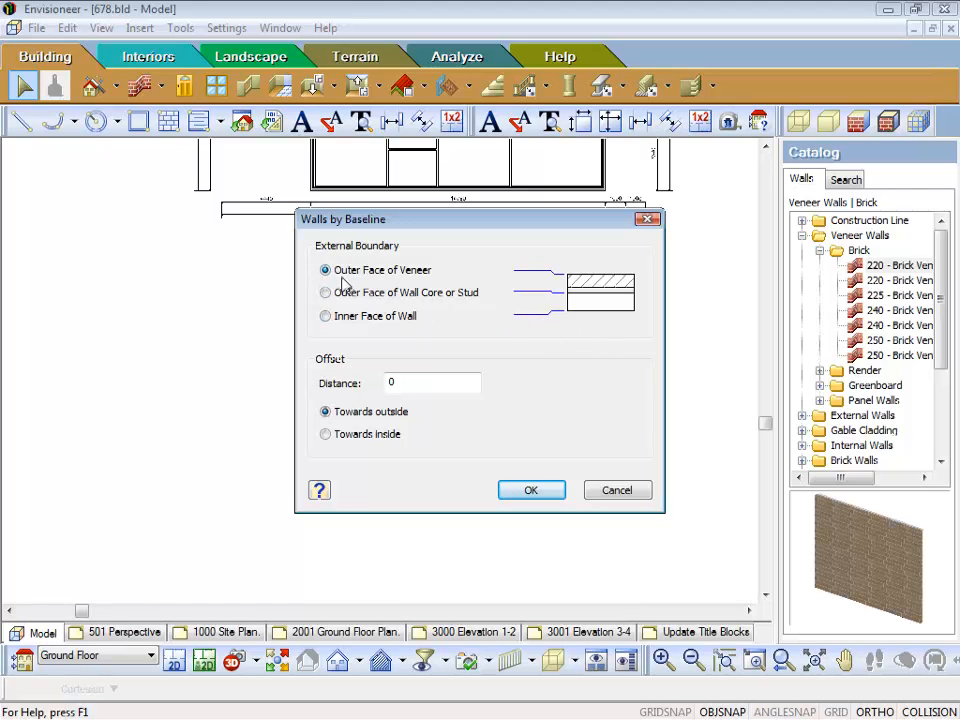
click(533, 491)
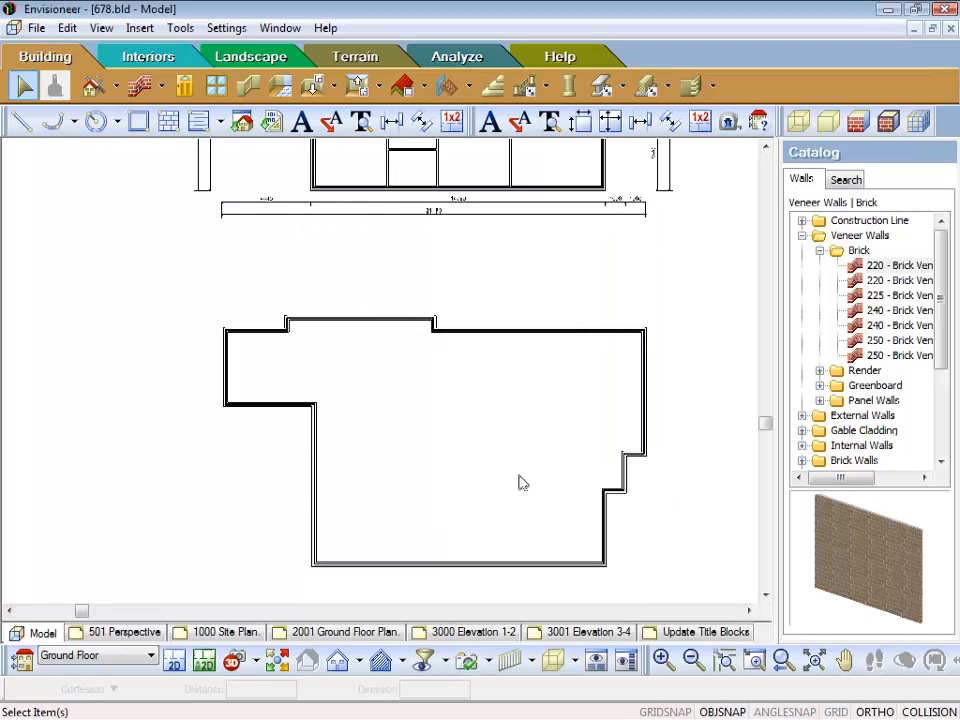
Inspect the dimensions of the new external walls at the lower right and far left, and compare the outline with the original plan.
click(604, 548)
click(711, 506)
scroll(245, 395, up, 2)
click(219, 386)
scroll(225, 340, down, 3)
scroll(236, 390, down, 2)
scroll(178, 219, up, 2)
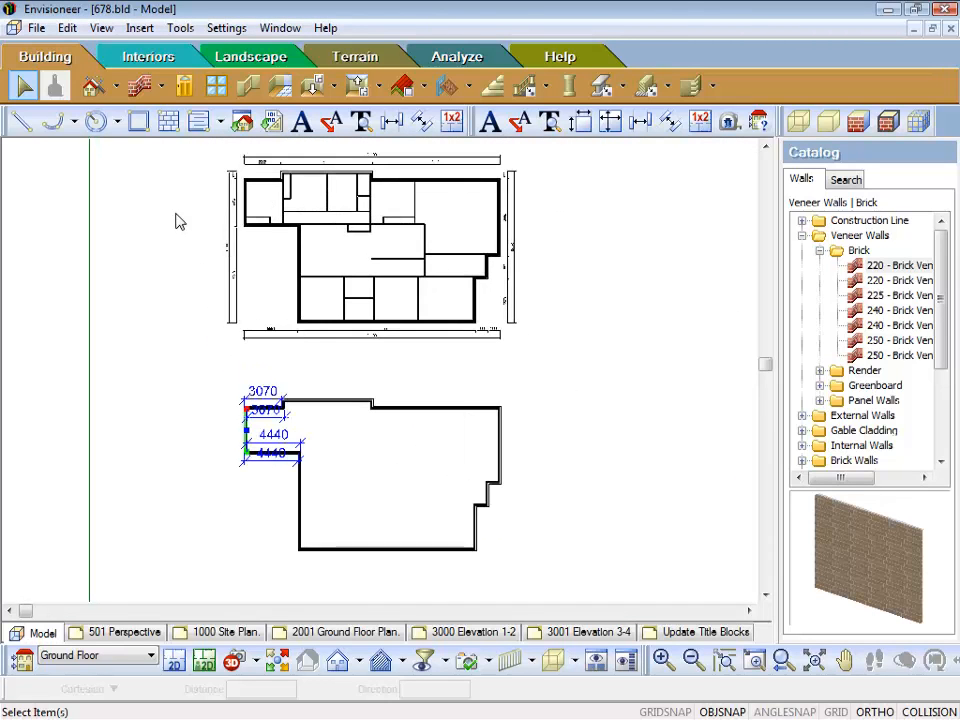
click(598, 435)
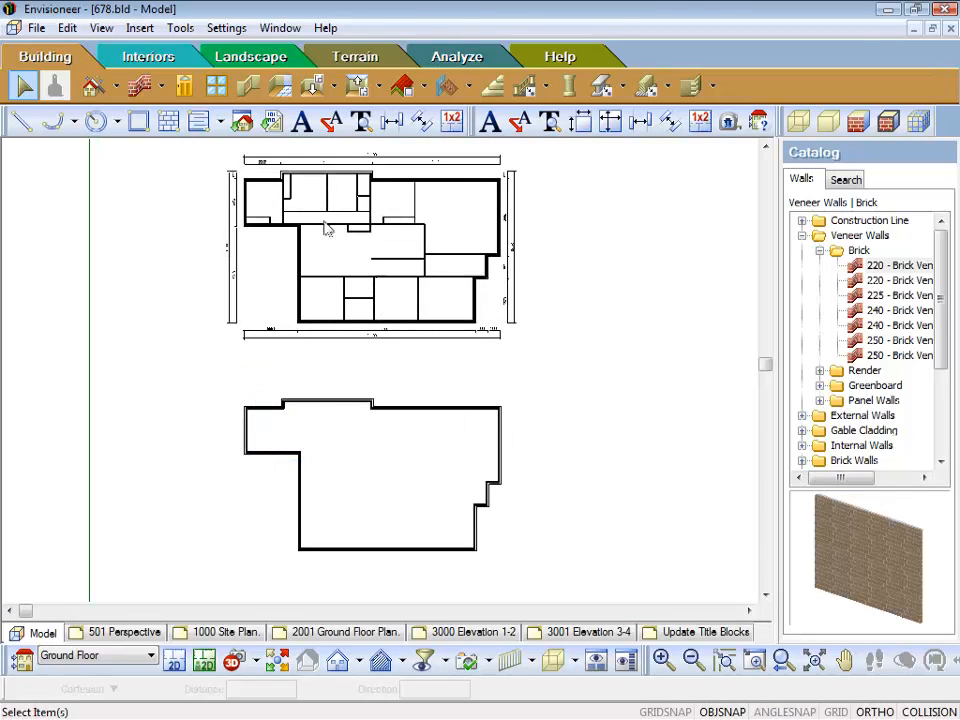